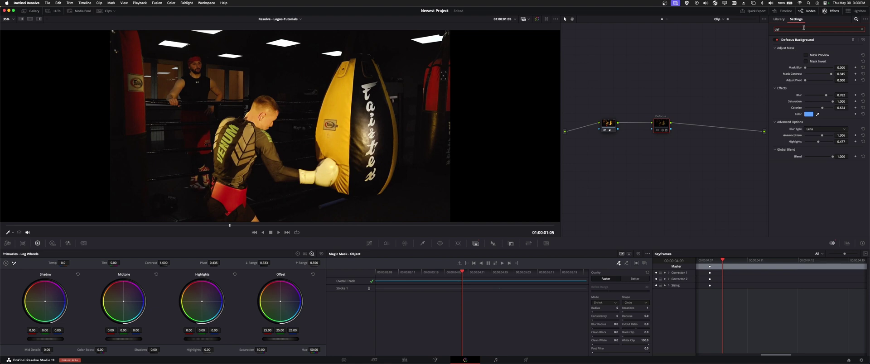
- Search the effects library for "def" and select the Defocus Background effect
{"action": "left_click", "coordinate": [856, 20]}
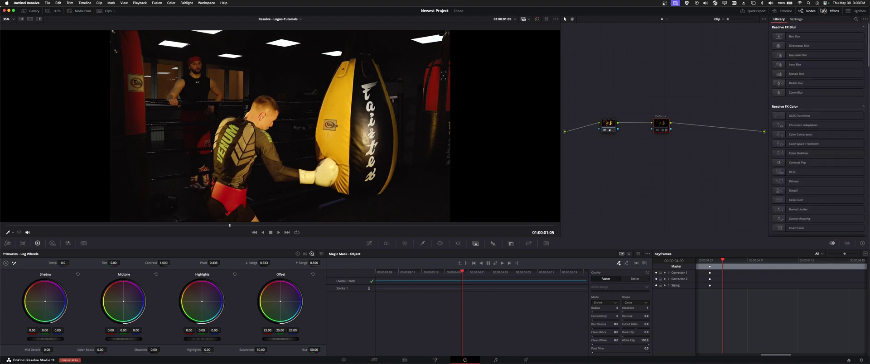
{"action": "left_click", "coordinate": [856, 19]}
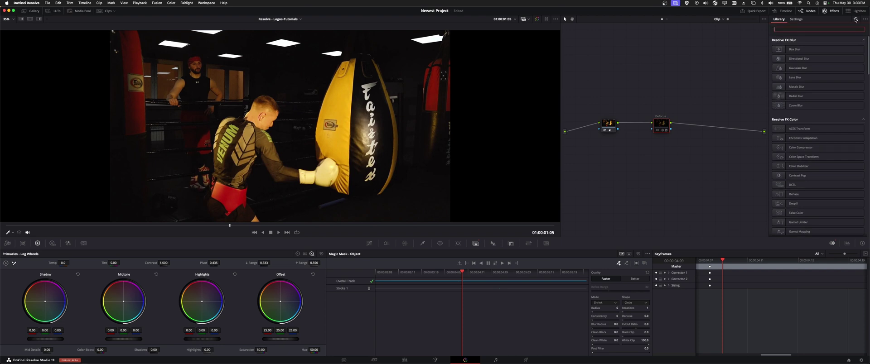
{"action": "type", "text": "def"}
{"action": "left_click", "coordinate": [821, 72]}
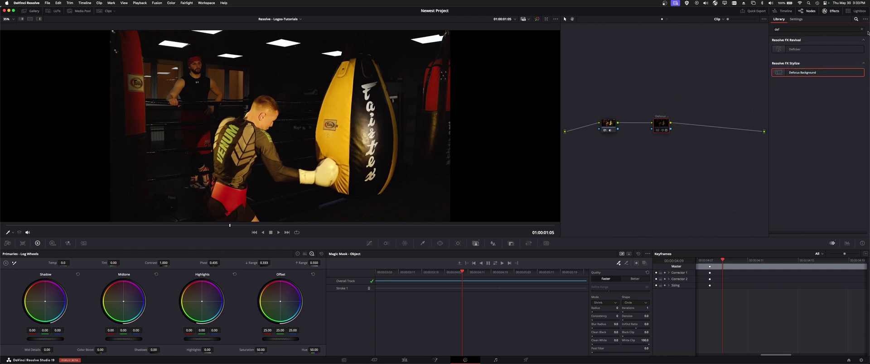
- Clear the effects library search and show the Defocus Background settings of the Defocus node
{"action": "left_click", "coordinate": [863, 29]}
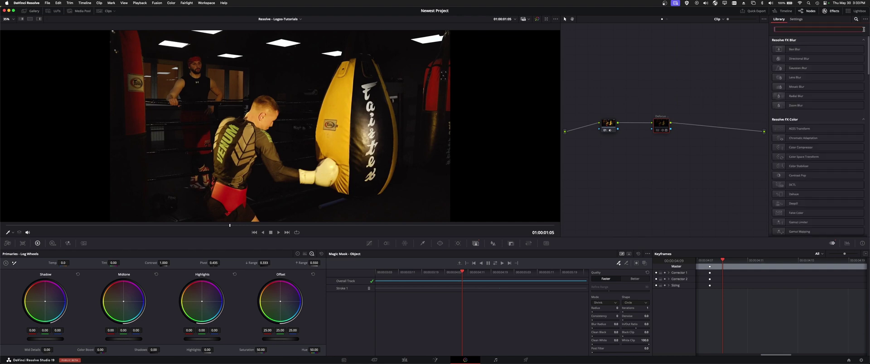
{"action": "left_click", "coordinate": [660, 130]}
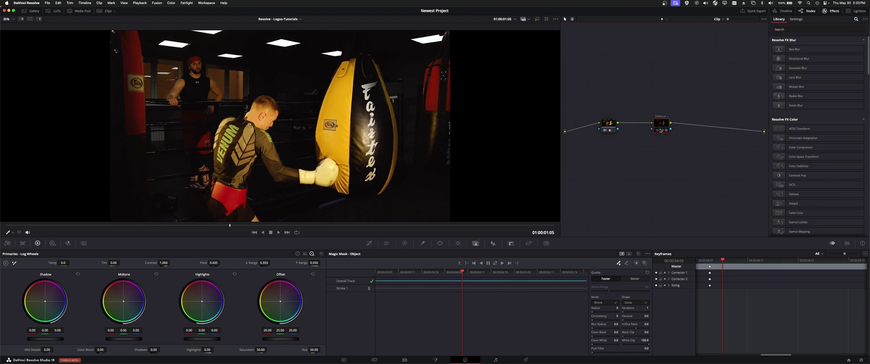
{"action": "left_click", "coordinate": [796, 19]}
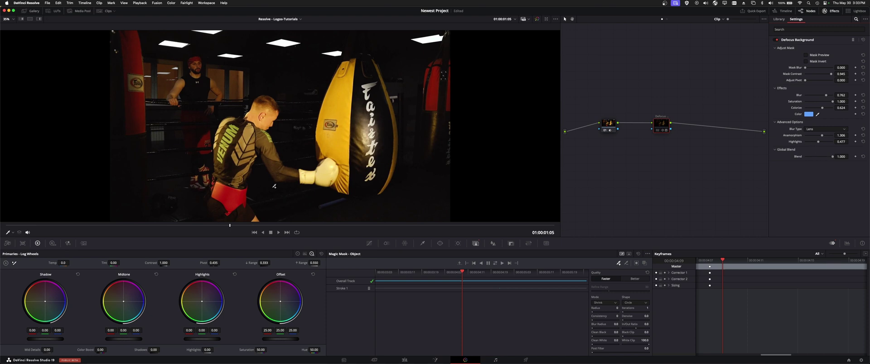
- Play the clip full screen from 01:00:00:06 to review the defocused background, then return to the normal view
{"action": "left_click", "coordinate": [53, 225]}
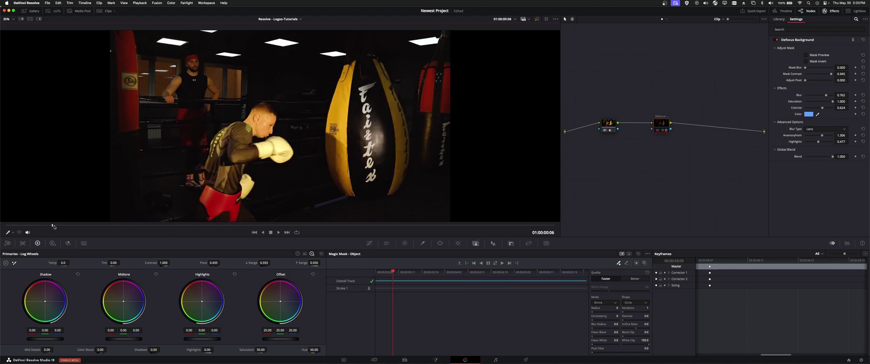
{"action": "key", "text": "space"}
{"action": "key", "text": "super+f"}
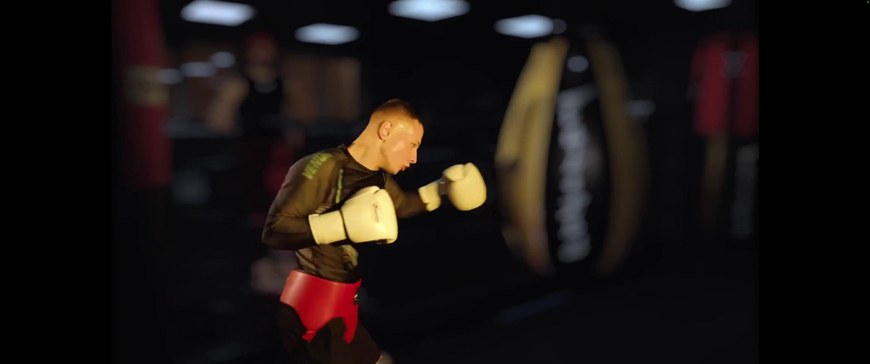
{"action": "key", "text": "space"}
{"action": "key", "text": "Escape"}
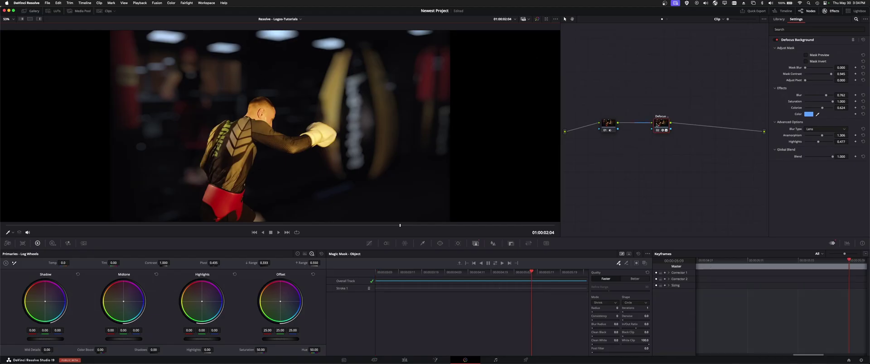
- Show the mask stroke at 01:00:01:18, check the effect's mask preview, and briefly try inverting the mask
{"action": "left_click", "coordinate": [467, 264]}
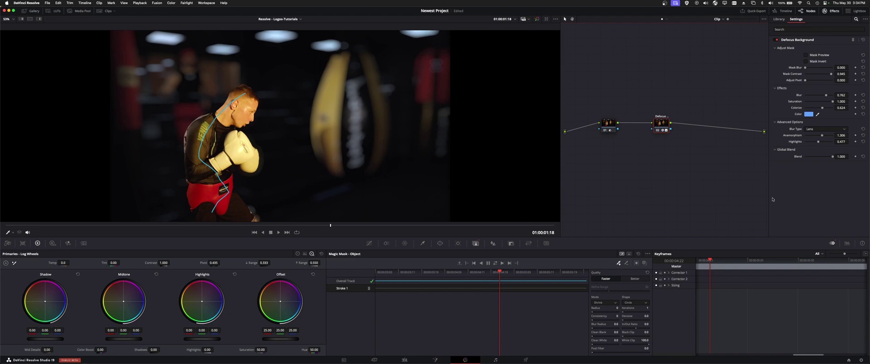
{"action": "left_click", "coordinate": [806, 55]}
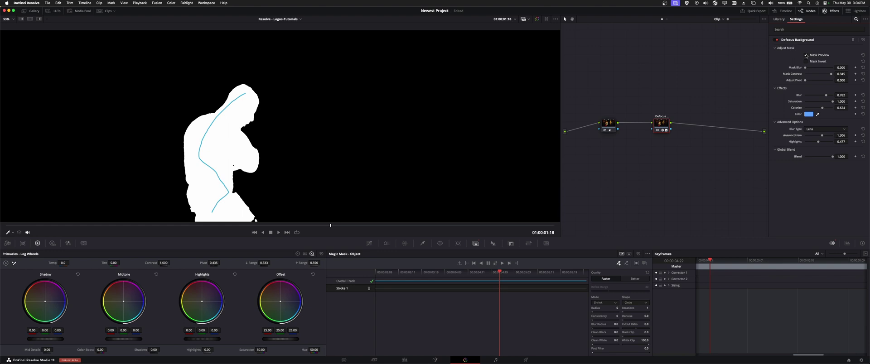
{"action": "left_click", "coordinate": [807, 55]}
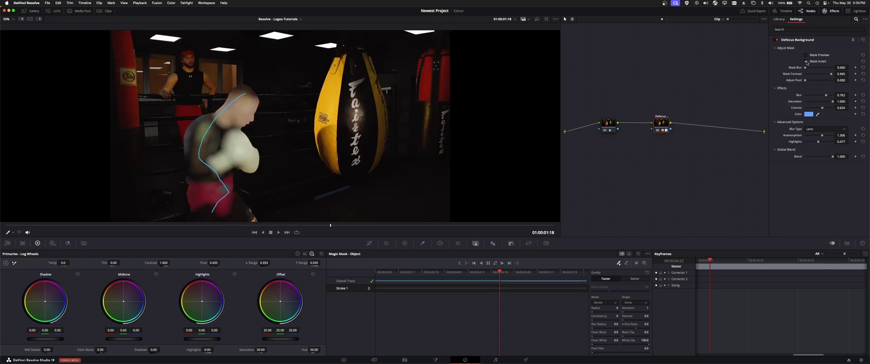
{"action": "left_click", "coordinate": [806, 62]}
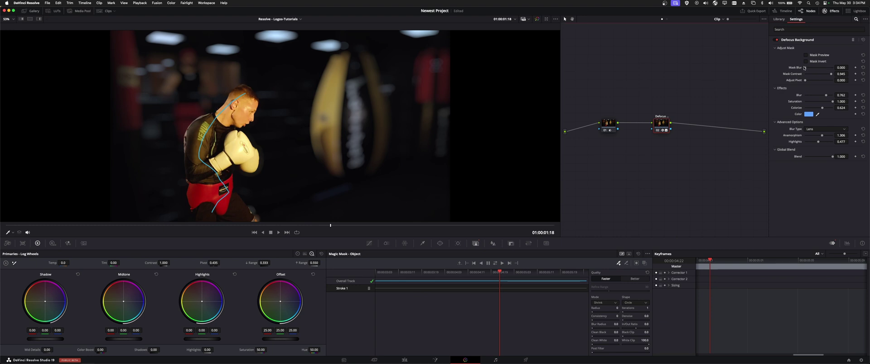
- Try the Mask Blur, leaving it at 0.000, and set Mask Contrast to 0.587
{"action": "left_click_drag", "start_coordinate": [805, 68], "coordinate": [827, 68]}
{"action": "left_click", "coordinate": [805, 76]}
{"action": "left_click_drag", "start_coordinate": [805, 76], "coordinate": [822, 76]}
- Inspect the subject's matte in the highlight view and set the mask's Adjust Pivot to 0.486
{"action": "key", "text": "shift+h"}
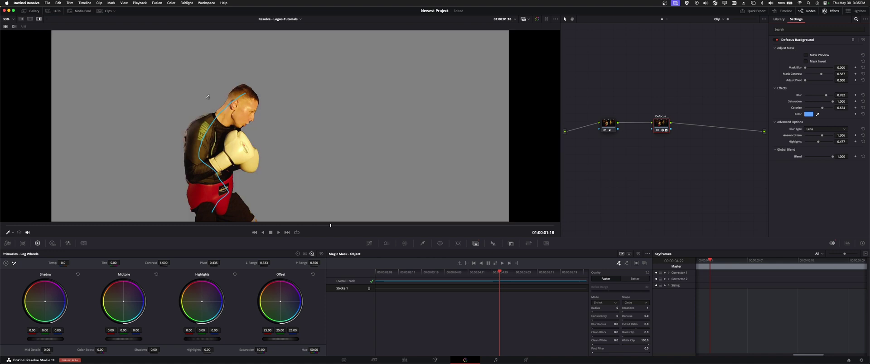
{"action": "key", "text": "shift+h"}
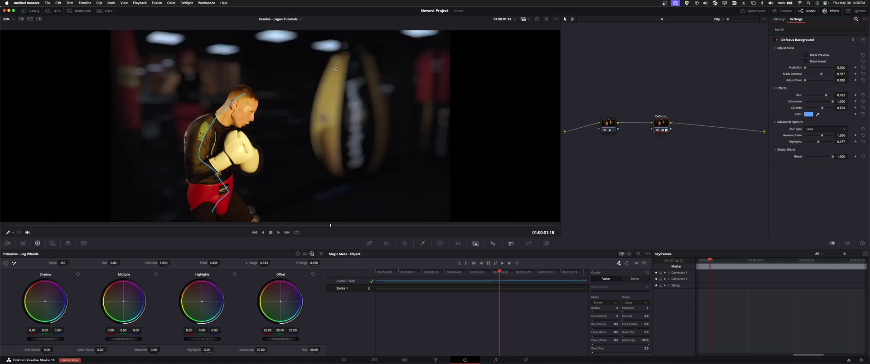
{"action": "key", "text": "shift+h"}
{"action": "key", "text": "shift+h"}
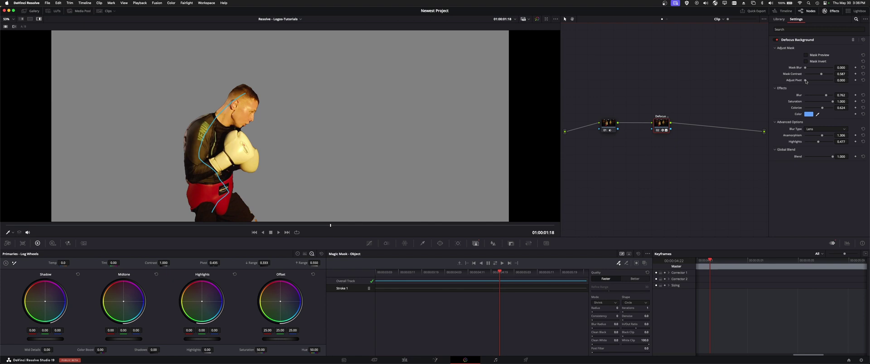
{"action": "left_click_drag", "start_coordinate": [806, 81], "coordinate": [829, 81]}
{"action": "left_click_drag", "start_coordinate": [808, 82], "coordinate": [811, 81]}
- Set the defocused background's Blur to 0.596 and its Saturation to 0.808
{"action": "left_click_drag", "start_coordinate": [826, 95], "coordinate": [808, 96]}
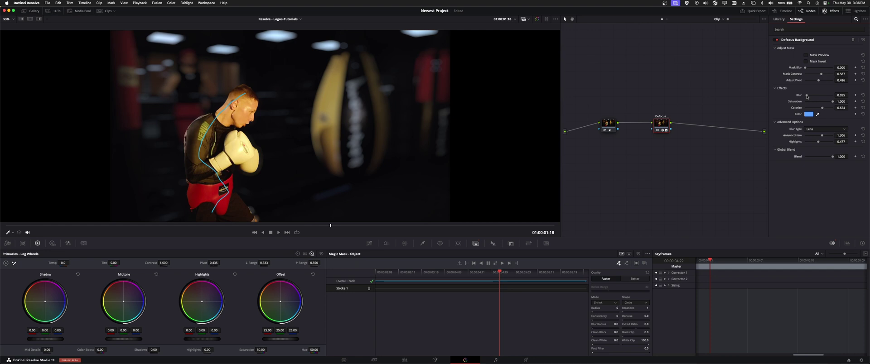
{"action": "left_click_drag", "start_coordinate": [807, 96], "coordinate": [821, 96]}
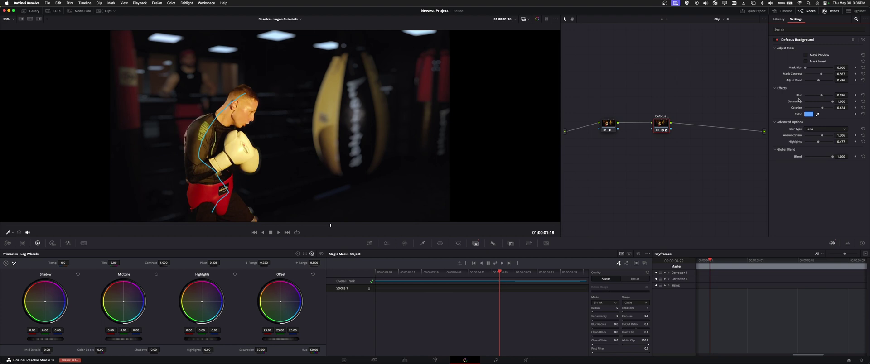
{"action": "left_click_drag", "start_coordinate": [825, 102], "coordinate": [828, 103]}
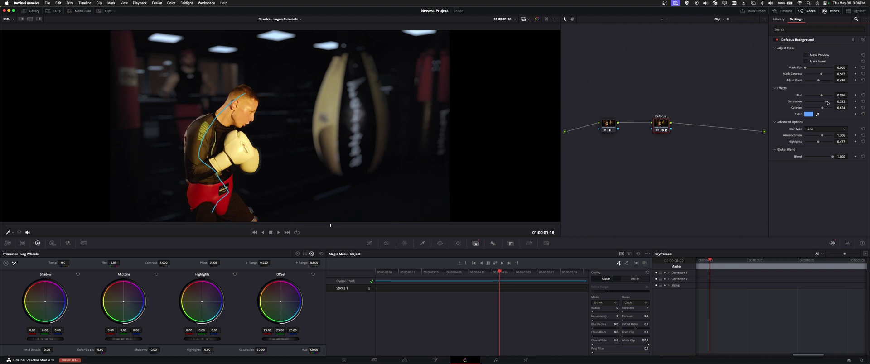
{"action": "left_click_drag", "start_coordinate": [828, 102], "coordinate": [828, 103]}
- Keep the blue tint colour in the colour picker and set the background's Colorize amount to 0.468
{"action": "left_click", "coordinate": [818, 116]}
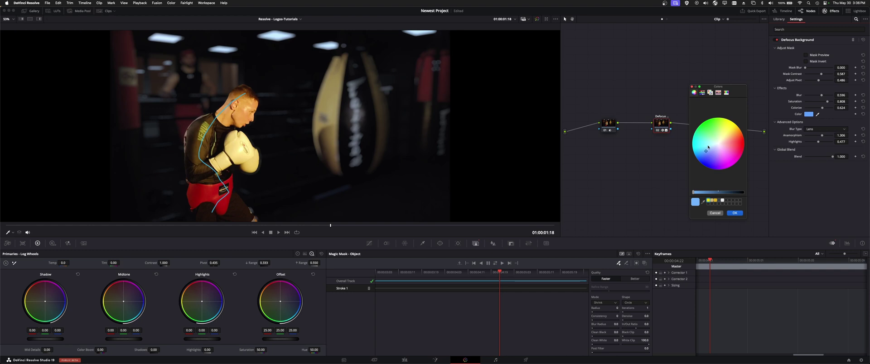
{"action": "key", "text": "Return"}
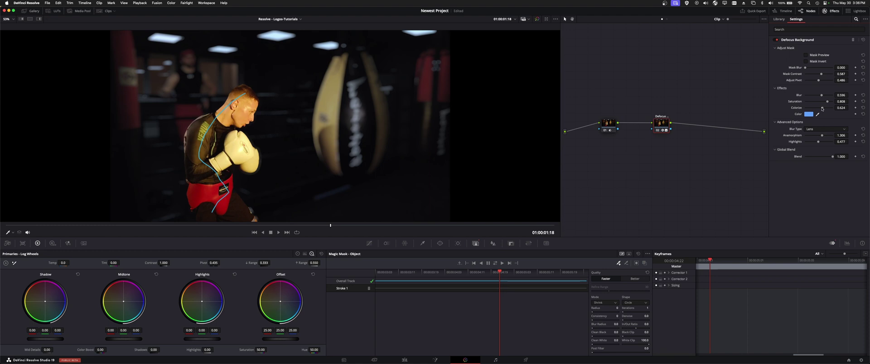
{"action": "left_click_drag", "start_coordinate": [822, 109], "coordinate": [828, 109]}
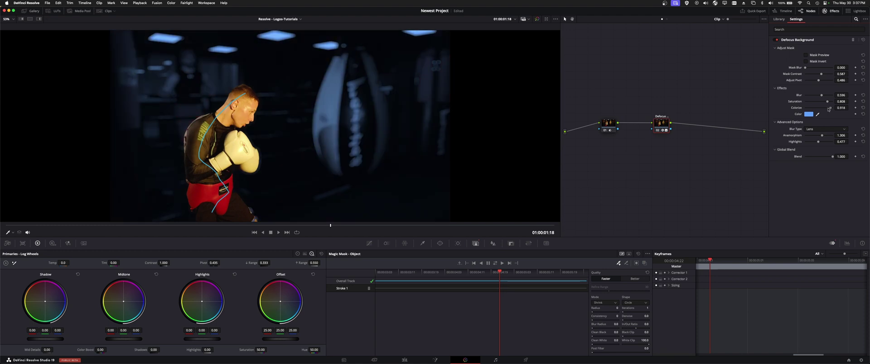
{"action": "left_click_drag", "start_coordinate": [829, 110], "coordinate": [827, 108]}
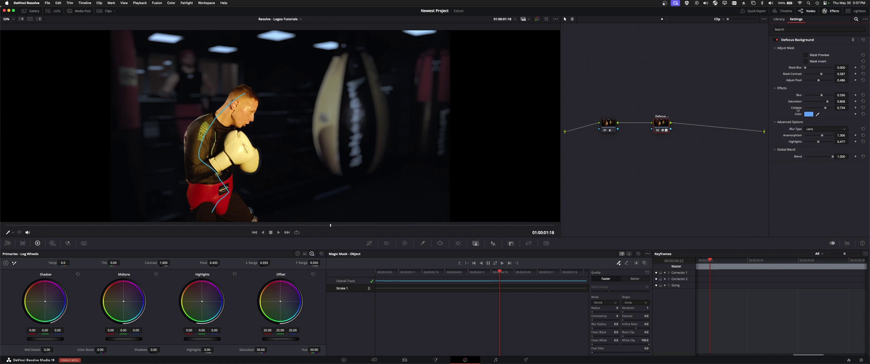
{"action": "left_click", "coordinate": [806, 109]}
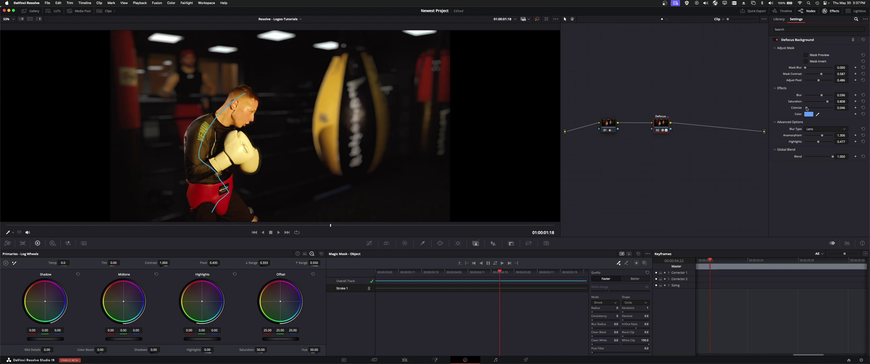
{"action": "left_click_drag", "start_coordinate": [807, 108], "coordinate": [818, 109]}
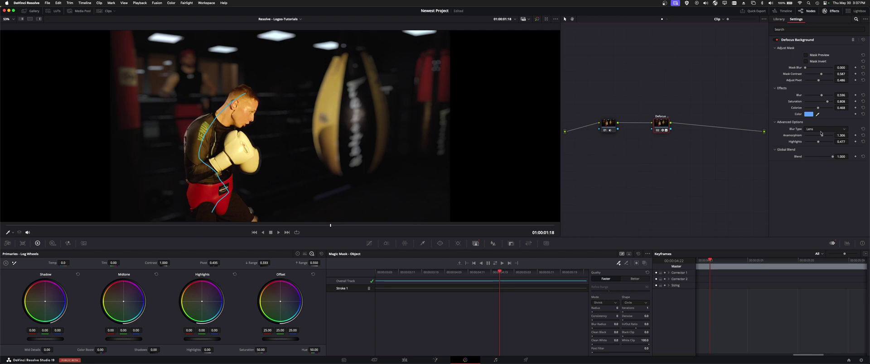
- Compare stronger and weaker lens blur stretch, then set Anamorphism to 1.158
{"action": "mouse_move", "coordinate": [822, 134]}
{"action": "left_mouse_down"}
{"action": "mouse_move", "coordinate": [814, 136]}
{"action": "mouse_move", "coordinate": [828, 137]}
{"action": "left_mouse_up"}
{"action": "left_click_drag", "start_coordinate": [828, 137], "coordinate": [824, 137]}
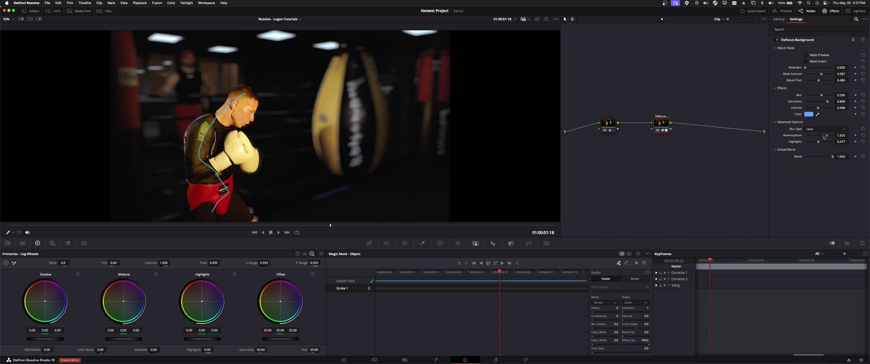
{"action": "left_click_drag", "start_coordinate": [824, 138], "coordinate": [806, 144]}
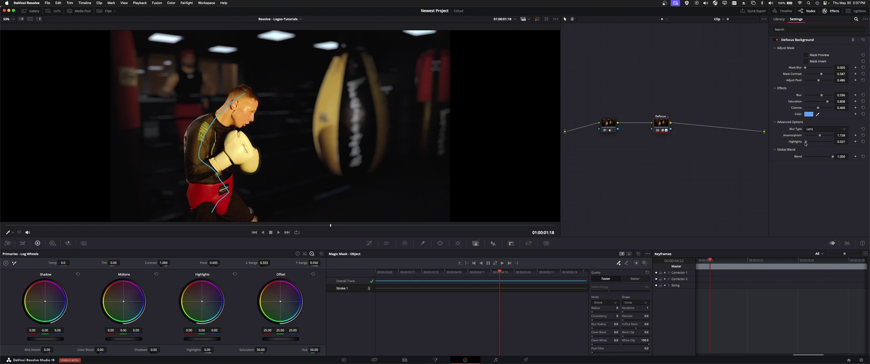
- Set the lens blur's Highlights to 0.413 and the effect's global Blend to 0.725
{"action": "left_click_drag", "start_coordinate": [806, 144], "coordinate": [824, 144]}
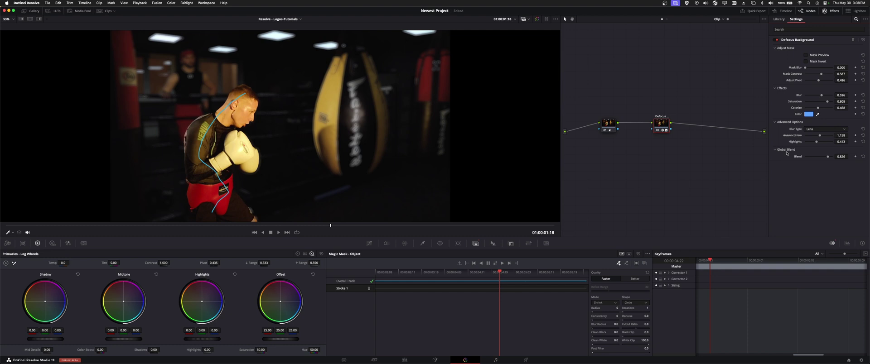
{"action": "left_click_drag", "start_coordinate": [828, 156], "coordinate": [814, 157]}
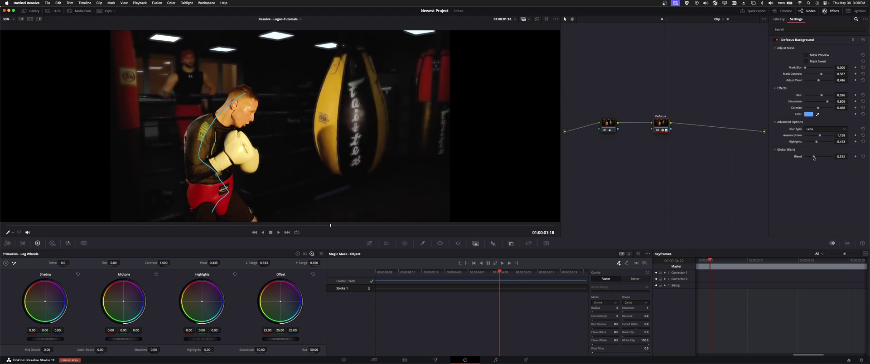
{"action": "left_click_drag", "start_coordinate": [814, 157], "coordinate": [825, 158]}
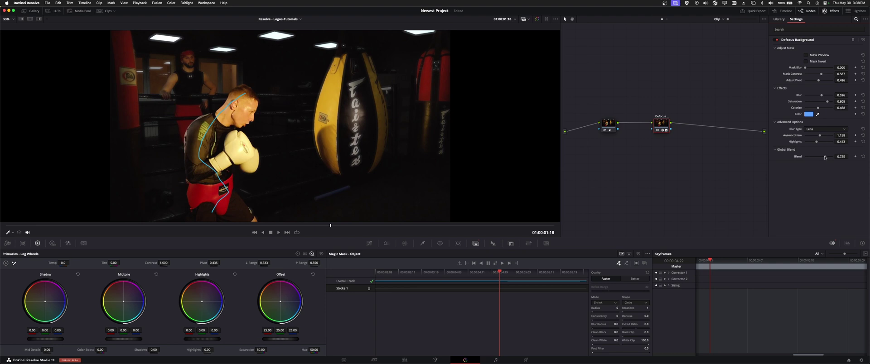